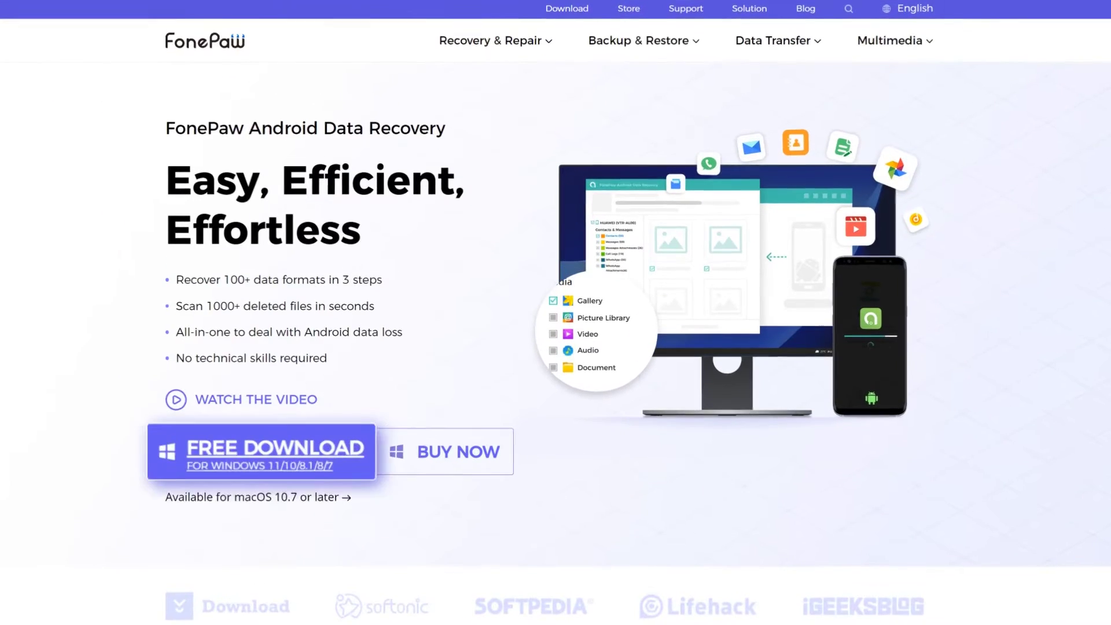
scroll(555, 348, "down", 5)
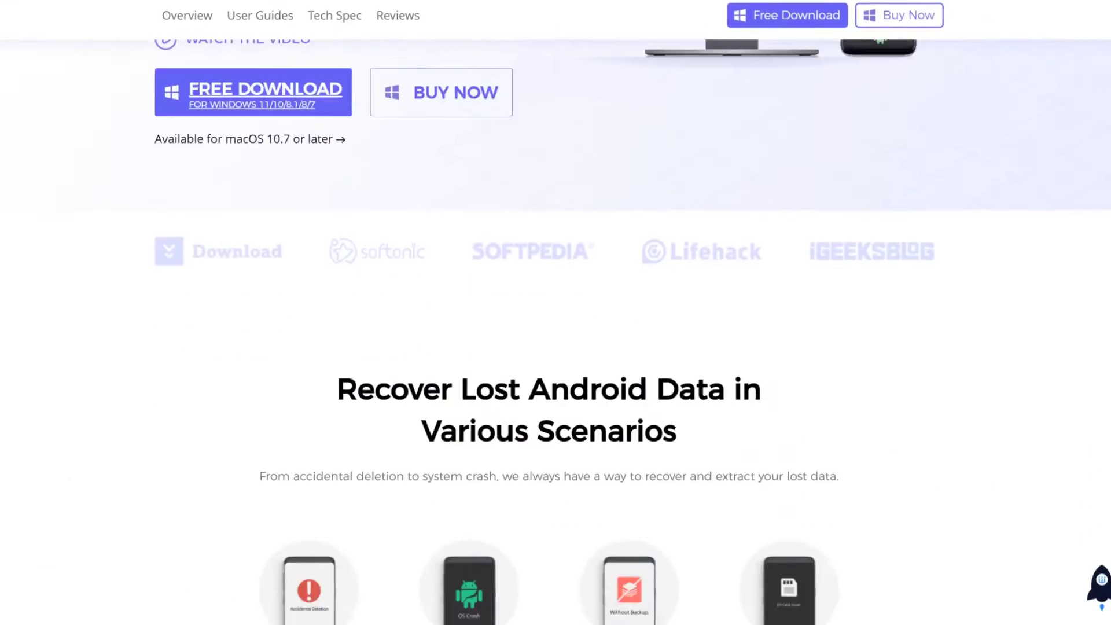
scroll(555, 347, "down", 3)
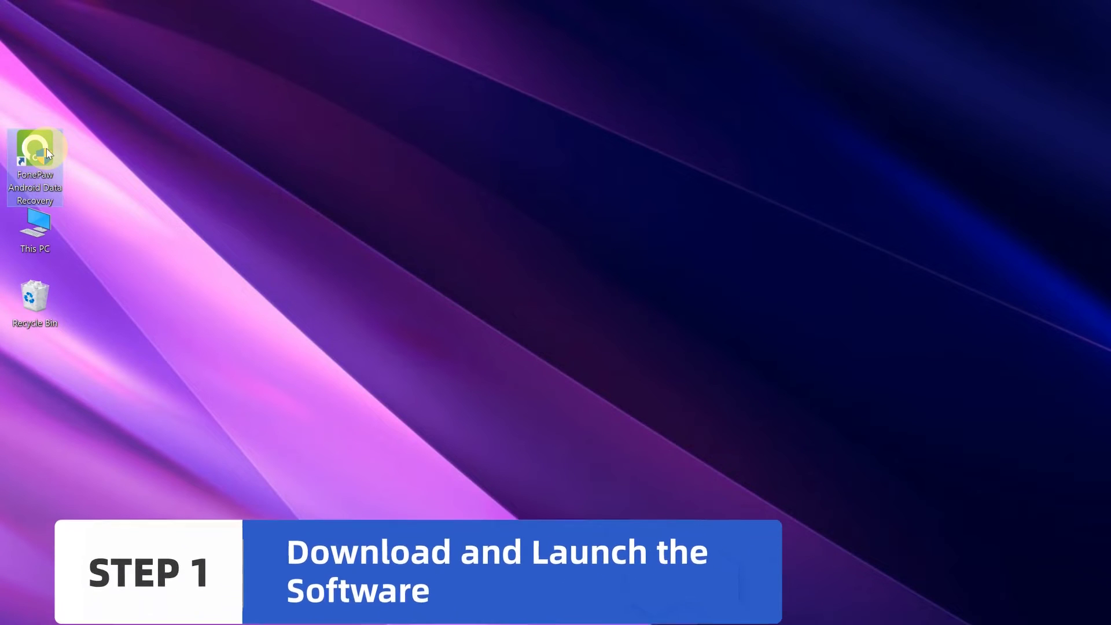
- Launch FonePaw Android Data Recovery from its desktop shortcut
double_click(46, 149)
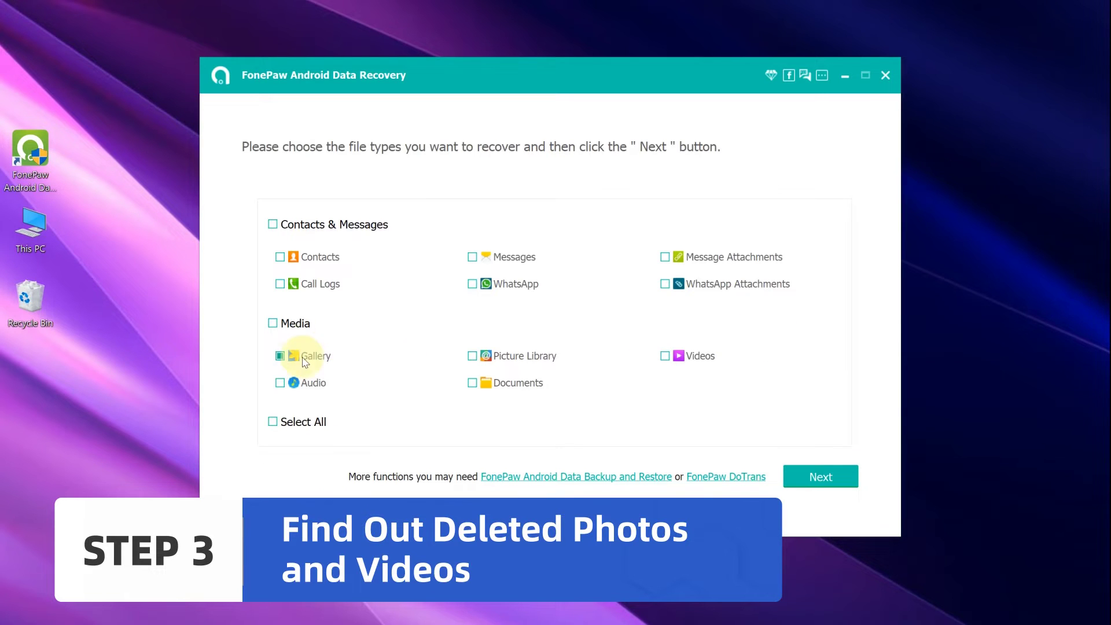
- Add Picture Library to the selected media types and scan the phone
left_click(473, 357)
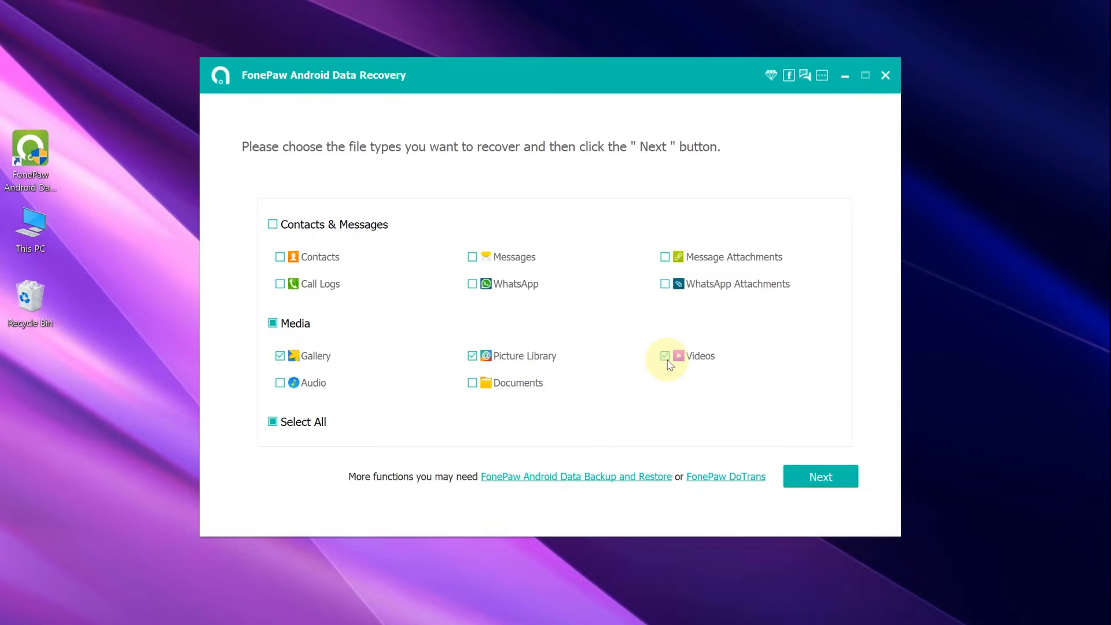
left_click(821, 479)
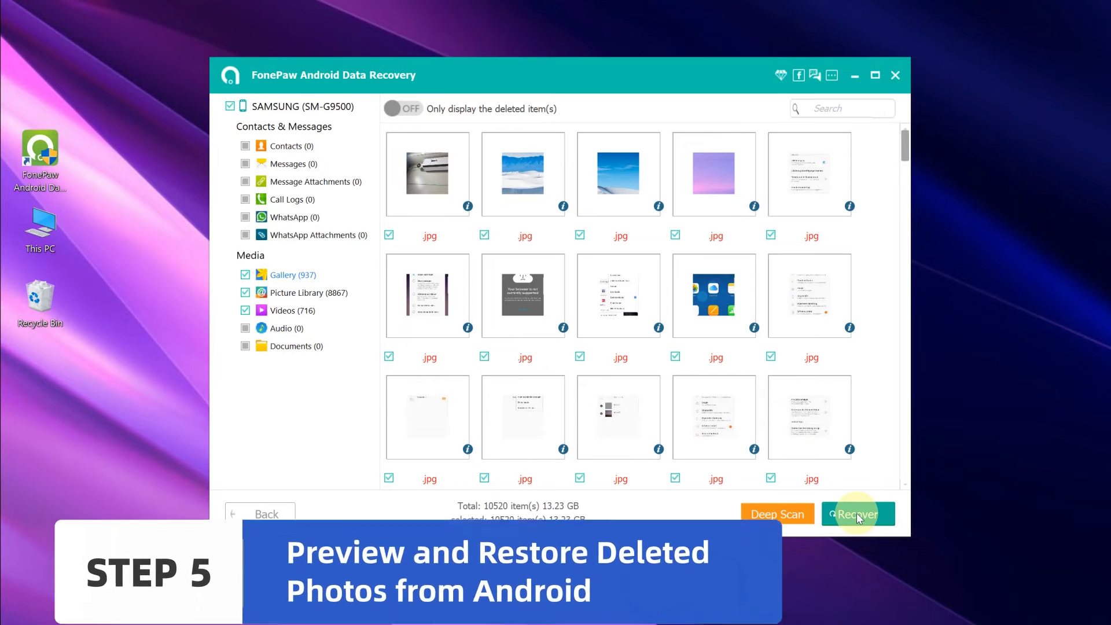
- Show only deleted items and run a Deep Scan on the Samsung phone
left_click(412, 110)
scroll(716, 294, "down", 5)
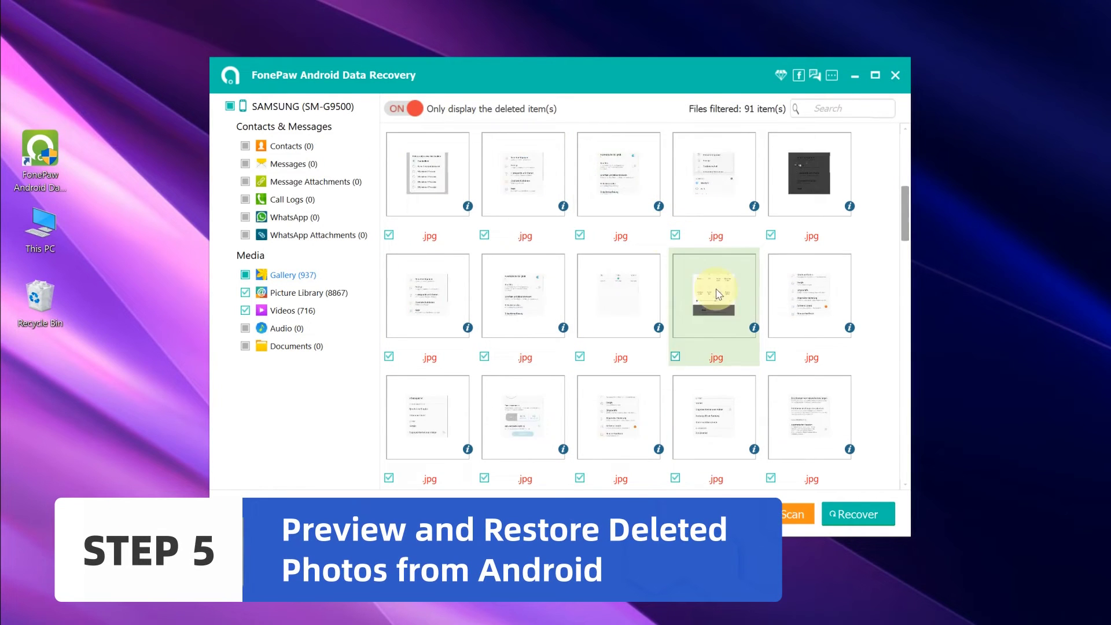
scroll(655, 303, "down", 3)
scroll(573, 298, "up", 10)
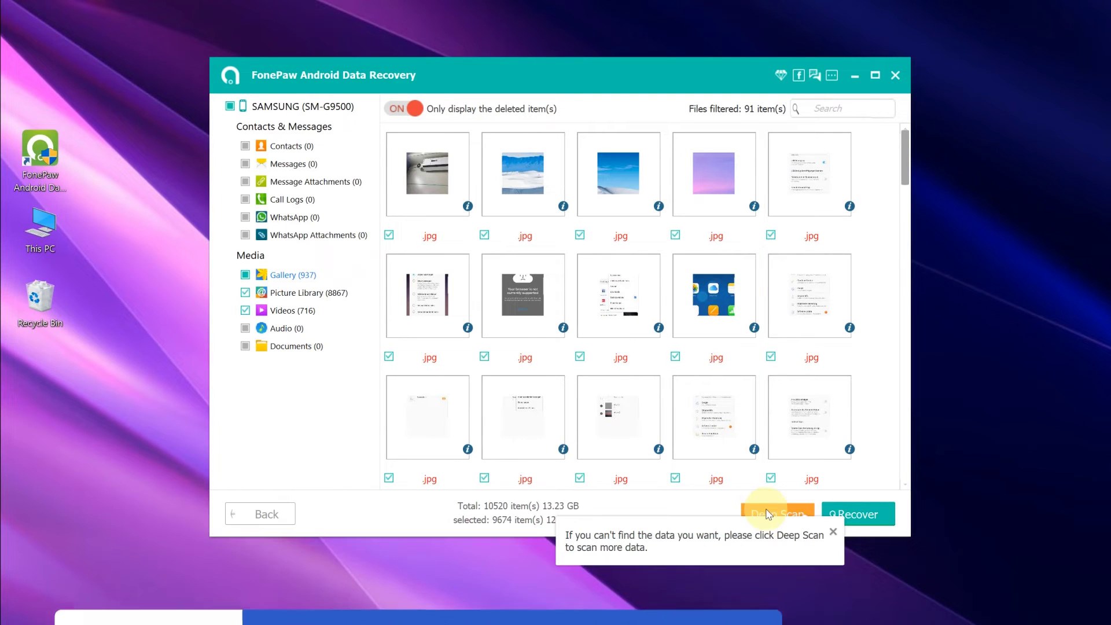
left_click(788, 518)
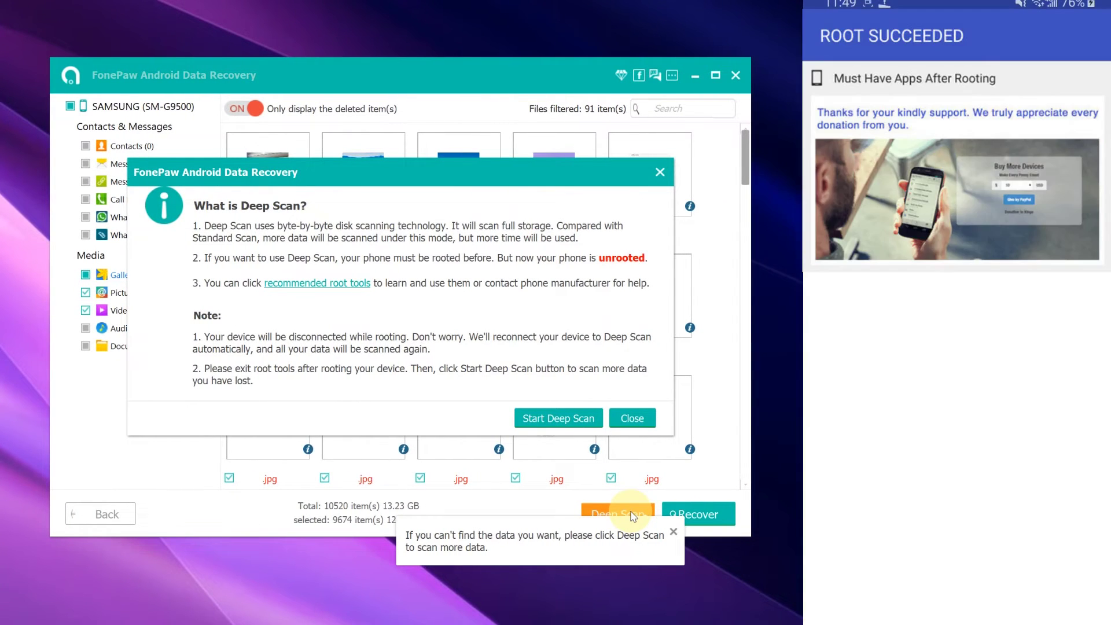
left_click(563, 425)
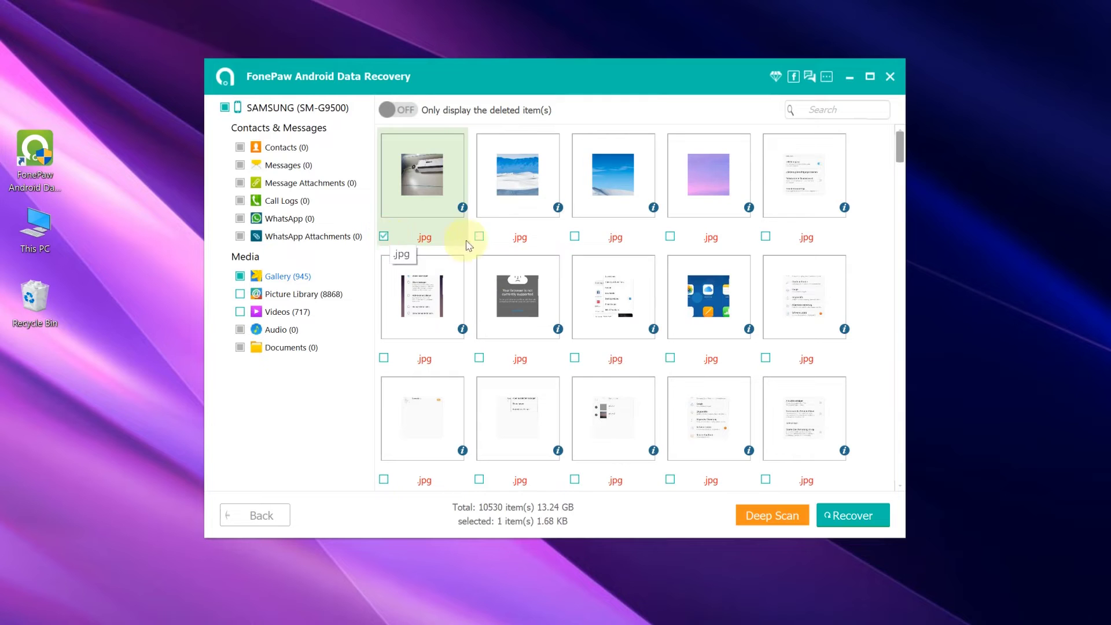
- Mark three more gallery photos, list Videos, and recover the marked items to the PC folder
left_click(480, 236)
left_click(575, 236)
left_click(670, 236)
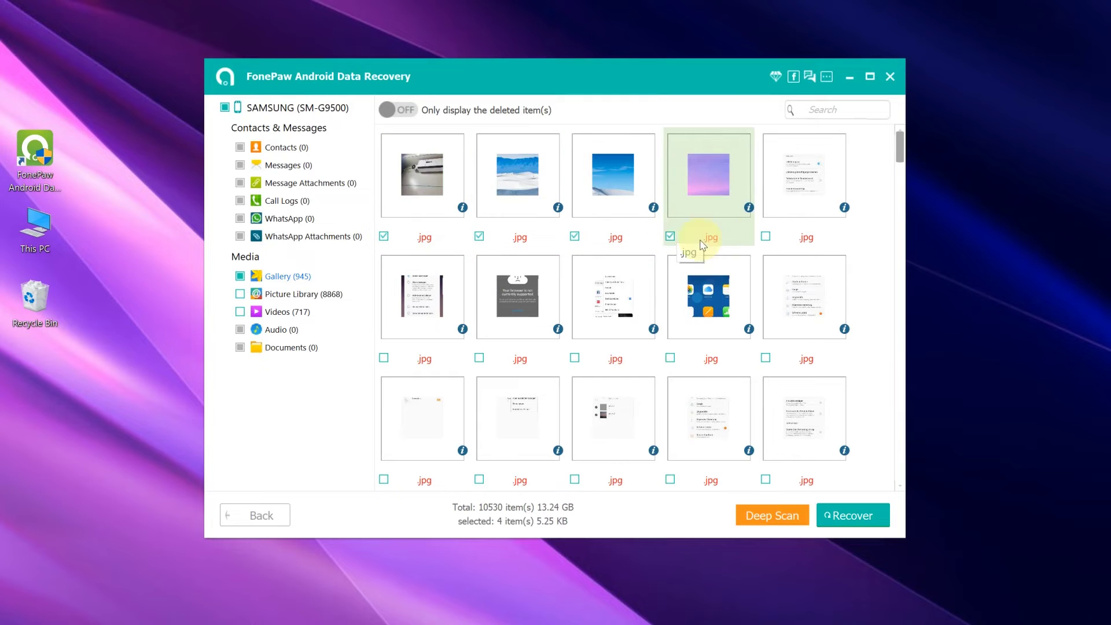
left_click(318, 313)
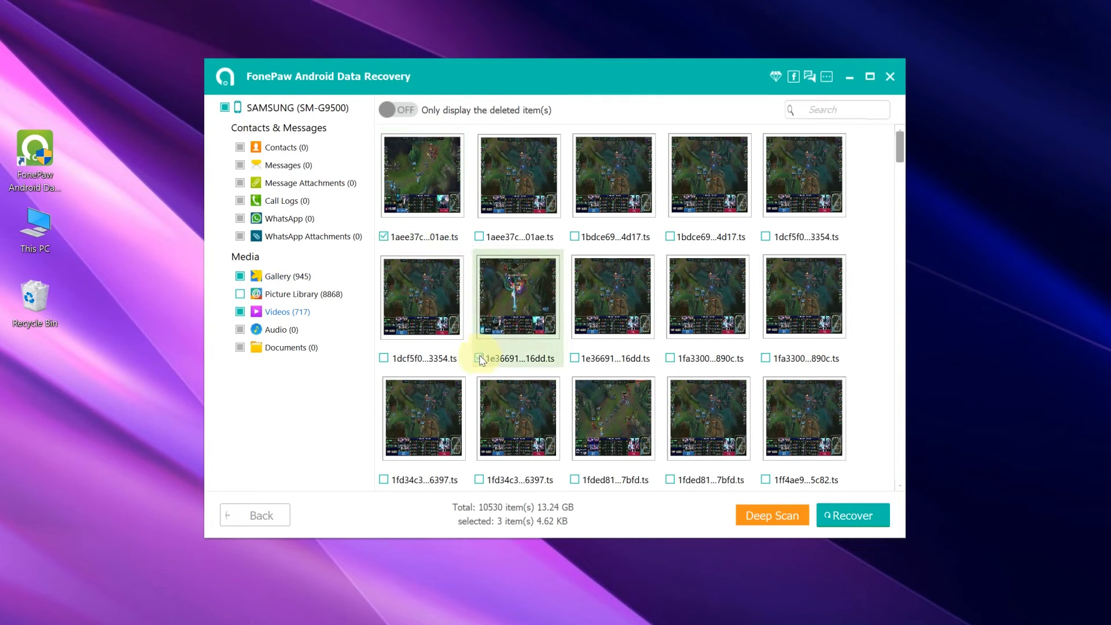
left_click(853, 515)
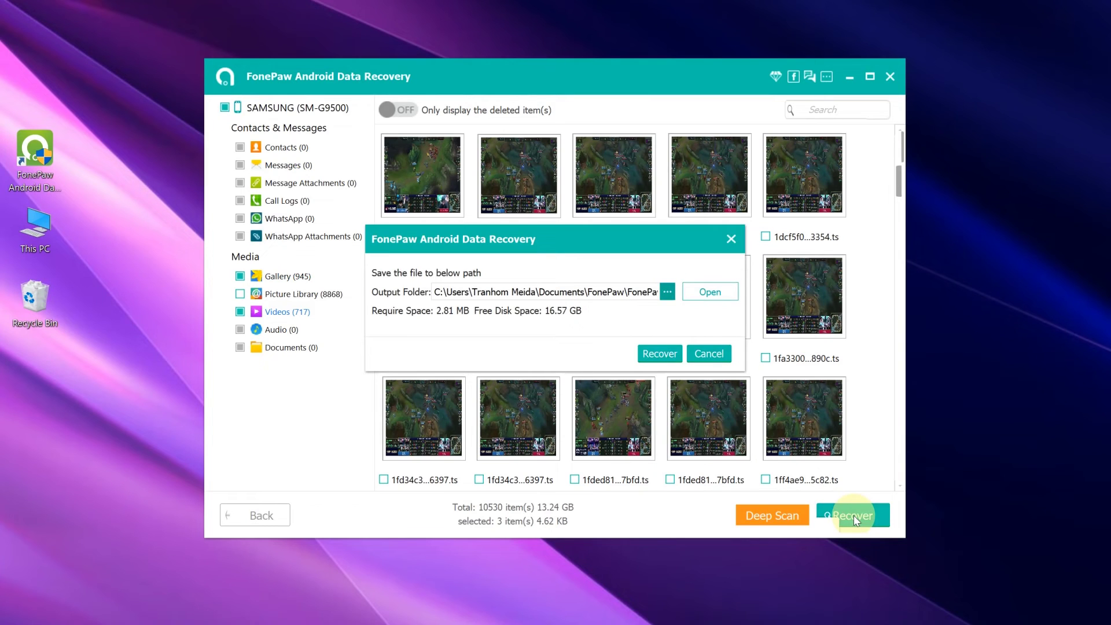
left_click(660, 353)
- Go from Gallery > JPG back to the dated folder, then into Videos > TS
double_click(403, 130)
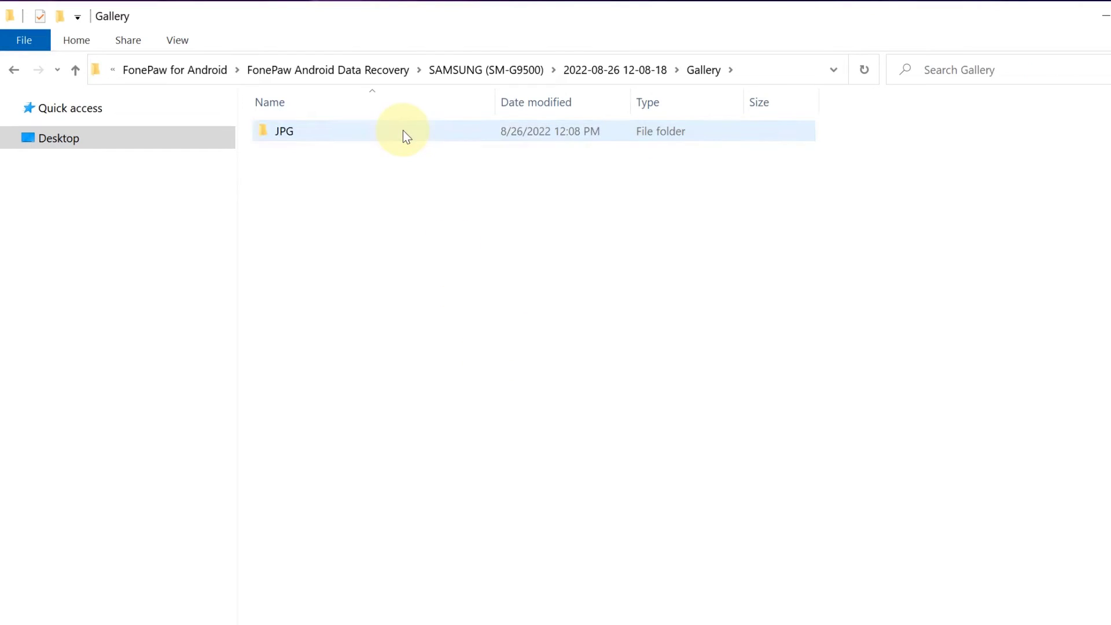
left_click(625, 74)
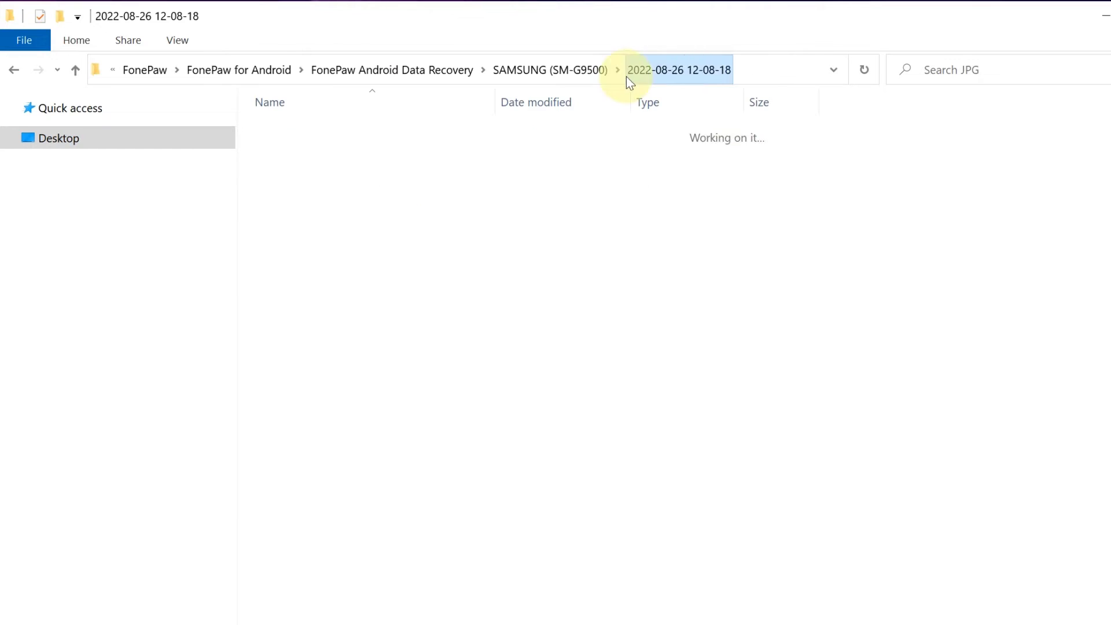
double_click(391, 156)
double_click(408, 127)
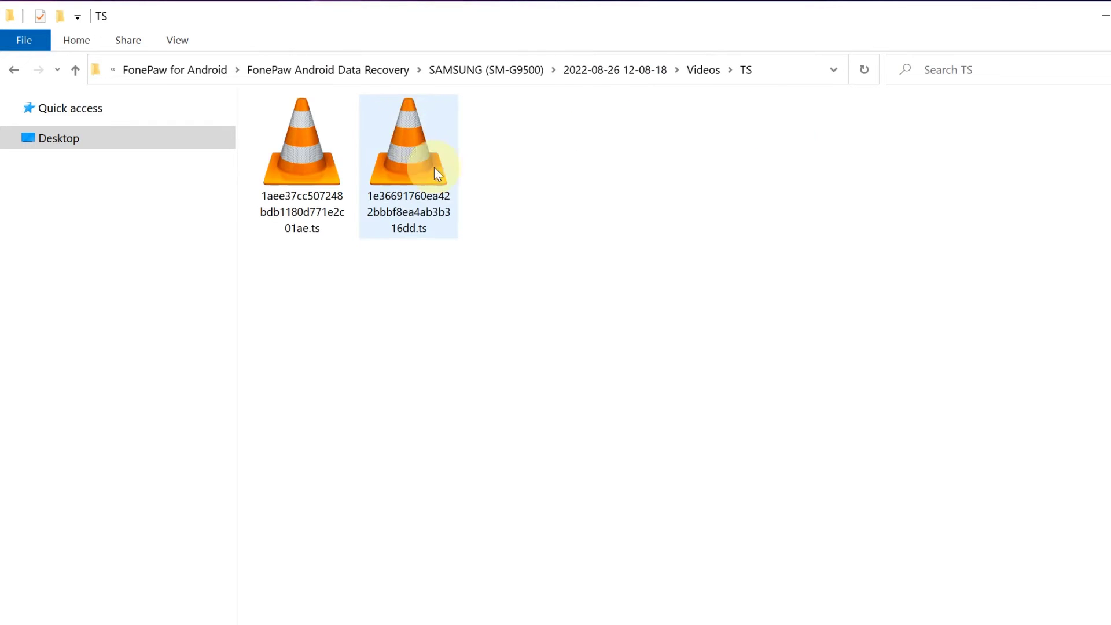